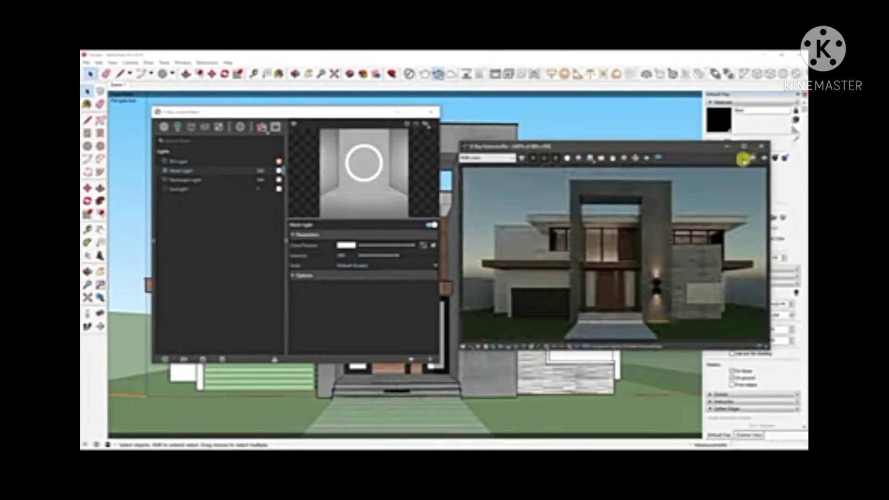
Set a scene material's Diffuse colour to peach-orange, render the house, and open the material library
{"action": "left_click", "coordinate": [287, 126]}
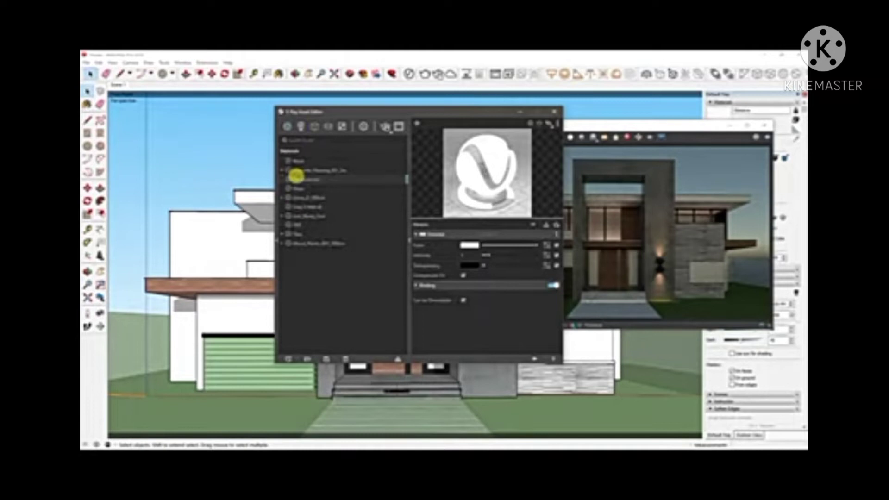
{"action": "left_click", "coordinate": [467, 244]}
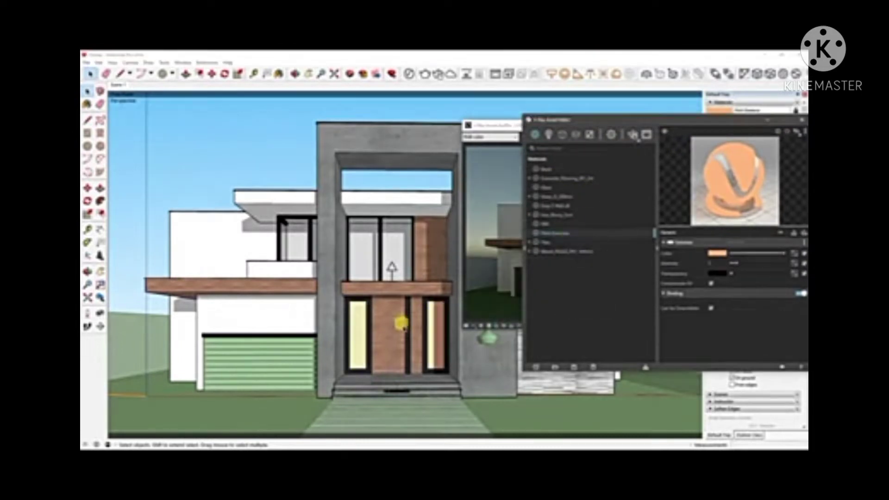
{"action": "left_click", "coordinate": [635, 134]}
{"action": "left_click_drag", "start_coordinate": [625, 124], "coordinate": [334, 113]}
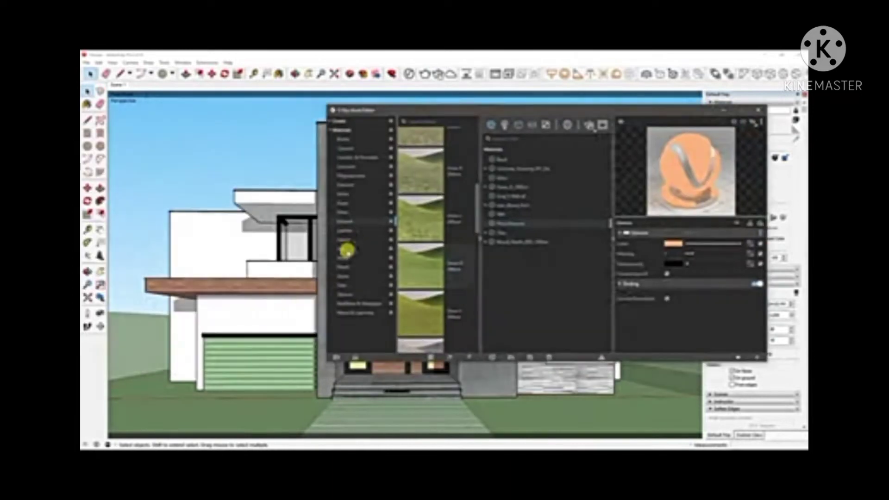
{"action": "left_click", "coordinate": [347, 250]}
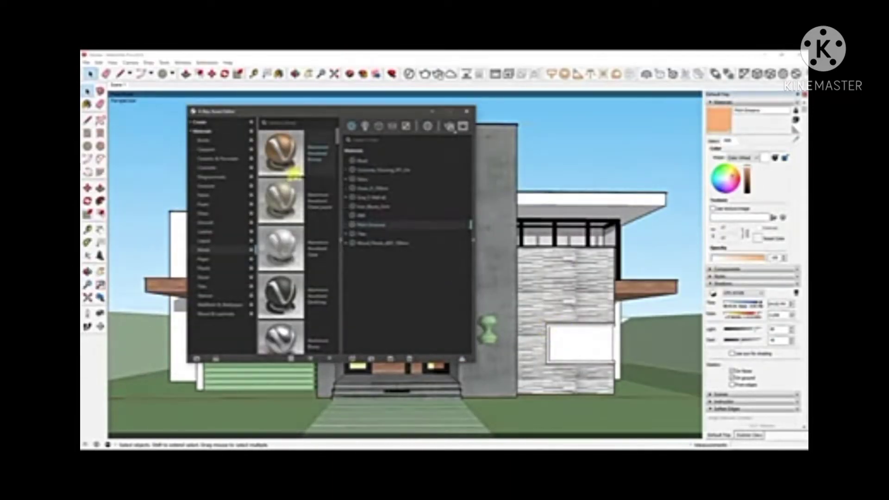
Apply a dark metal material to the window frame and a glass preset to its pane
{"action": "left_click", "coordinate": [574, 347]}
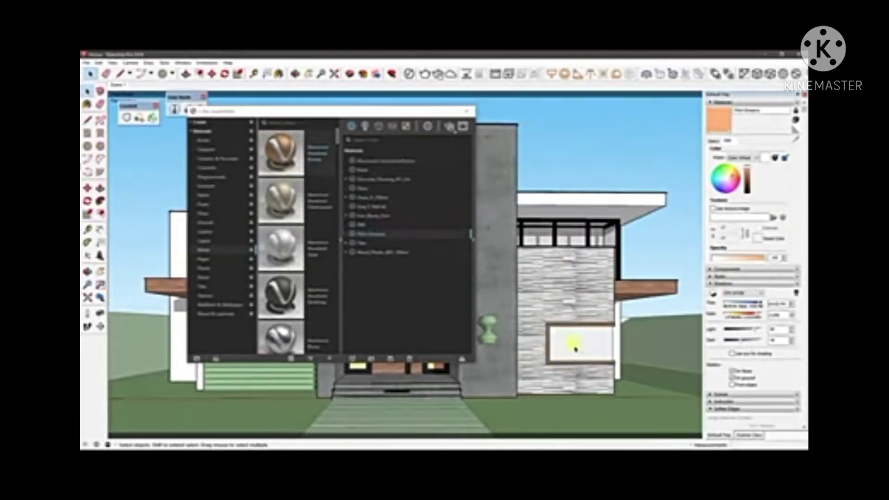
{"action": "left_click", "coordinate": [205, 213]}
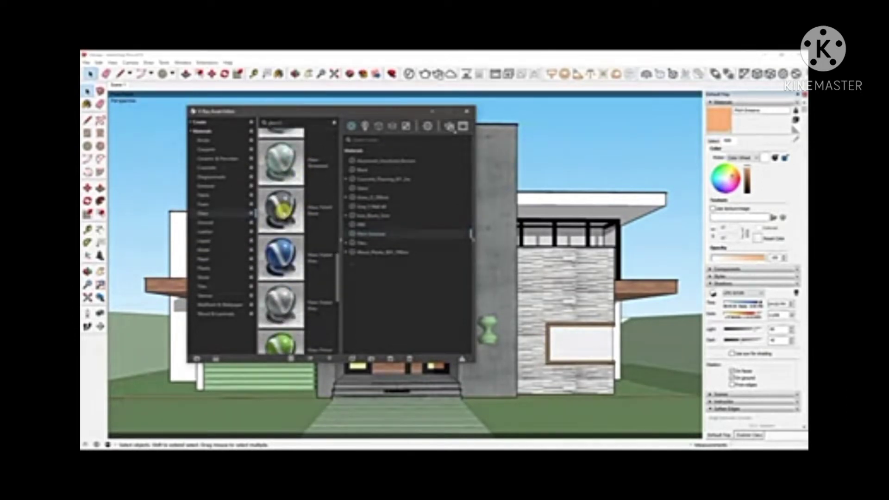
{"action": "left_click_drag", "start_coordinate": [280, 211], "coordinate": [459, 144]}
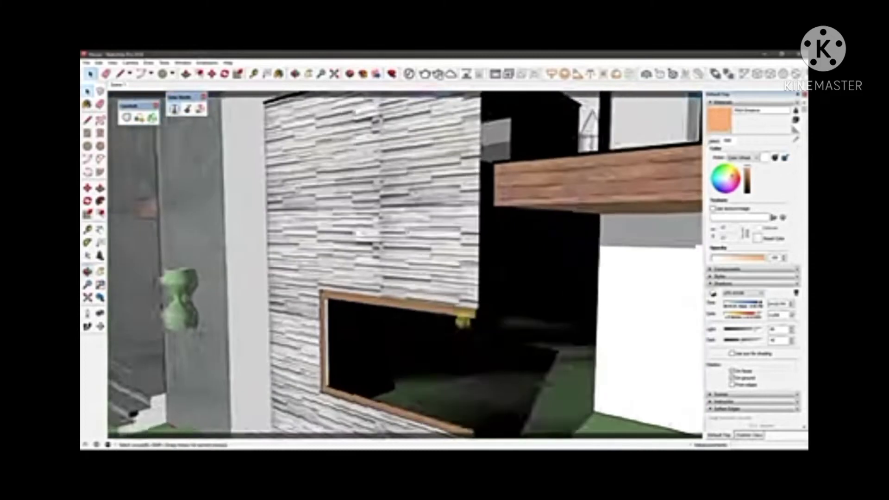
Orbit and zoom in to the lawn beside the front entrance steps
{"action": "mouse_move", "coordinate": [396, 258]}
{"action": "middle_mouse_down"}
{"action": "mouse_move", "coordinate": [452, 339]}
{"action": "mouse_move", "coordinate": [459, 267]}
{"action": "middle_mouse_up"}
{"action": "middle_click_drag", "start_coordinate": [457, 342], "coordinate": [494, 300]}
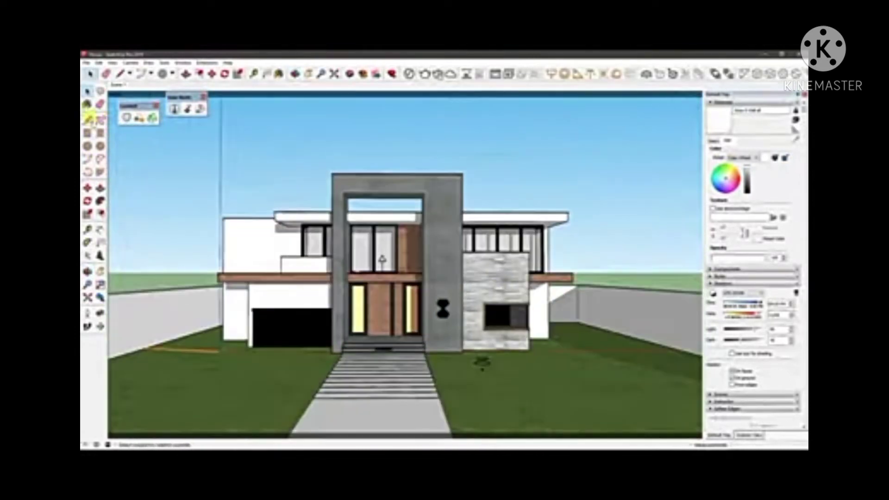
{"action": "scroll", "coordinate": [403, 211], "scroll_direction": "up", "scroll_amount": 2}
{"action": "middle_click_drag", "start_coordinate": [397, 212], "coordinate": [389, 363]}
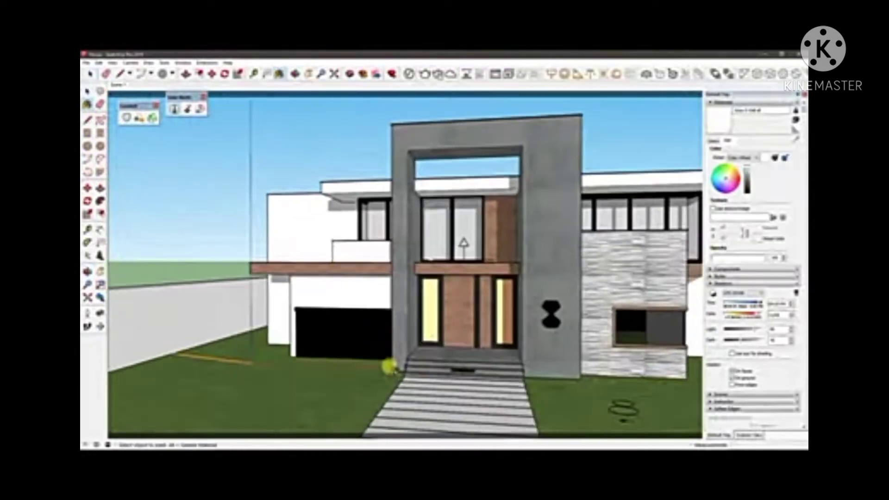
{"action": "scroll", "coordinate": [417, 289], "scroll_direction": "up", "scroll_amount": 5}
{"action": "scroll", "coordinate": [431, 218], "scroll_direction": "up", "scroll_amount": 4}
{"action": "middle_click_drag", "start_coordinate": [432, 218], "coordinate": [447, 271]}
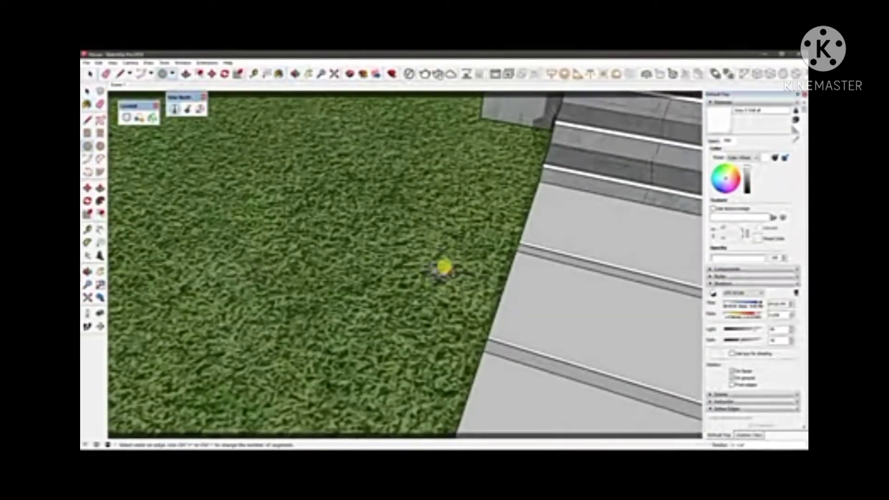
Push/Pull a circle on the lawn up into a tall cylindrical post
{"action": "key", "text": "ctrl+z"}
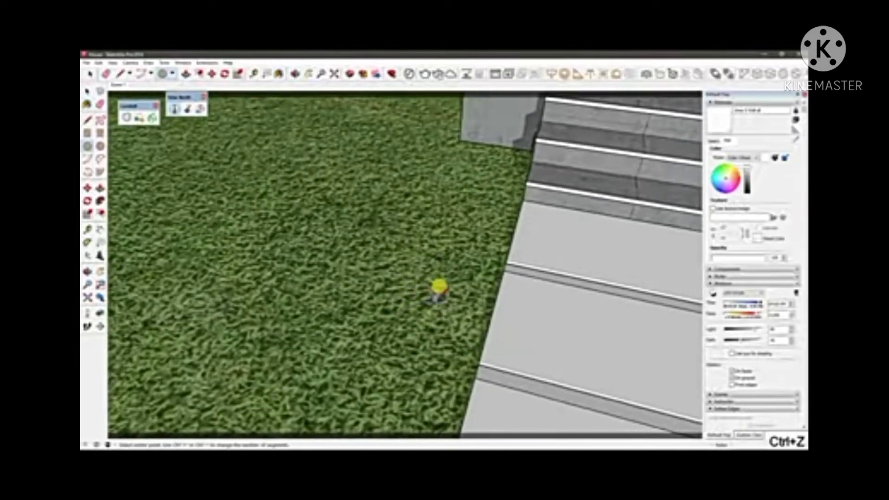
{"action": "key", "text": "ctrl+y"}
{"action": "mouse_move", "coordinate": [371, 306]}
{"action": "middle_mouse_down"}
{"action": "mouse_move", "coordinate": [380, 298]}
{"action": "mouse_move", "coordinate": [322, 313]}
{"action": "middle_mouse_up"}
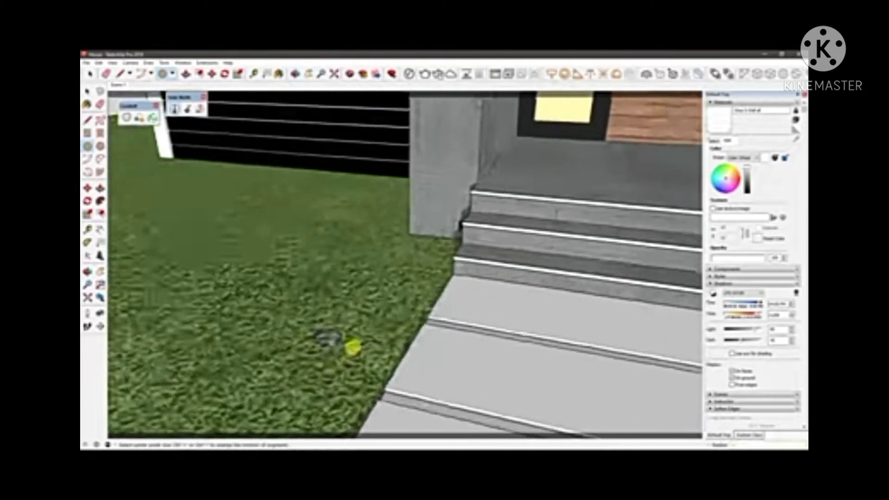
{"action": "mouse_move", "coordinate": [320, 231]}
{"action": "middle_mouse_down"}
{"action": "mouse_move", "coordinate": [431, 232]}
{"action": "mouse_move", "coordinate": [252, 321]}
{"action": "mouse_move", "coordinate": [468, 302]}
{"action": "mouse_move", "coordinate": [399, 298]}
{"action": "mouse_move", "coordinate": [399, 407]}
{"action": "middle_mouse_up"}
Select the cylinder and make it a single group
{"action": "scroll", "coordinate": [424, 298], "scroll_direction": "up", "scroll_amount": 3}
{"action": "key", "text": "space"}
{"action": "scroll", "coordinate": [425, 298], "scroll_direction": "up", "scroll_amount": 2}
{"action": "left_click", "coordinate": [439, 230]}
{"action": "scroll", "coordinate": [412, 222], "scroll_direction": "down", "scroll_amount": 3}
{"action": "right_click", "coordinate": [409, 203]}
{"action": "left_click", "coordinate": [445, 272]}
Clear the selection and orbit to inspect the top of the grouped cylinder
{"action": "mouse_move", "coordinate": [419, 223]}
{"action": "middle_mouse_down"}
{"action": "mouse_move", "coordinate": [444, 272]}
{"action": "mouse_move", "coordinate": [441, 264]}
{"action": "middle_mouse_up"}
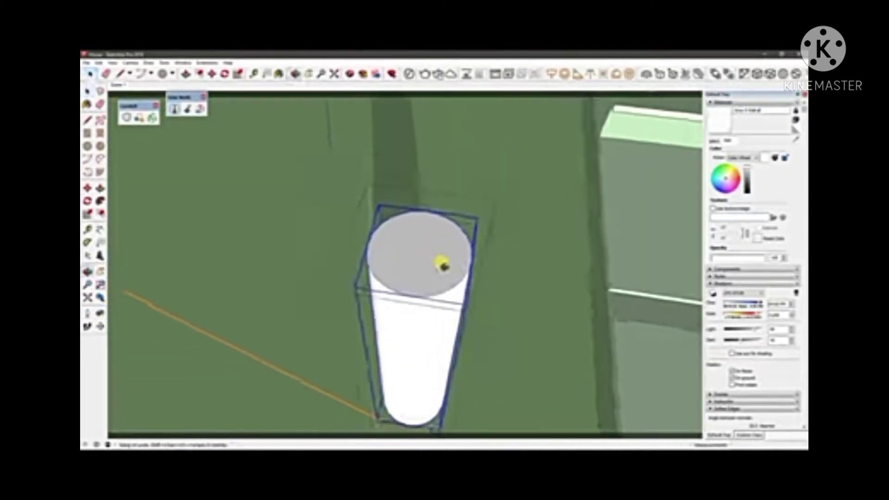
{"action": "key", "text": "c"}
{"action": "key", "text": "space"}
{"action": "left_click", "coordinate": [504, 271]}
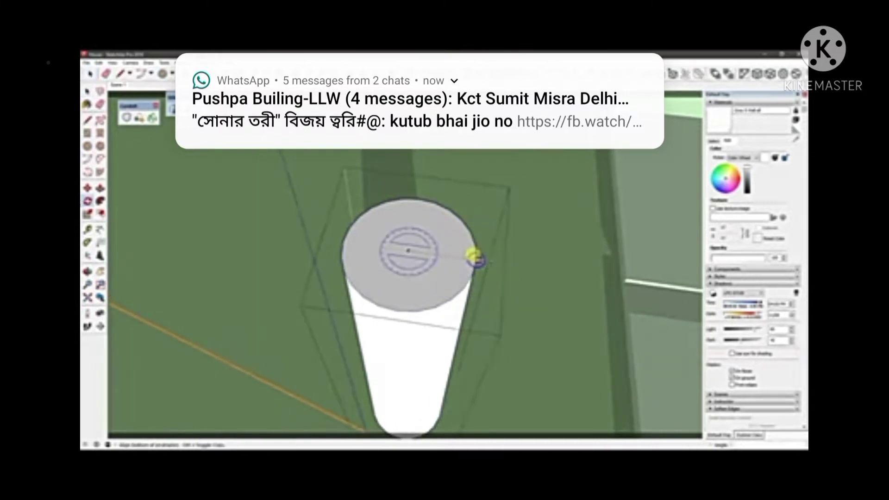
{"action": "mouse_move", "coordinate": [392, 187]}
{"action": "middle_mouse_down"}
{"action": "mouse_move", "coordinate": [476, 252]}
{"action": "mouse_move", "coordinate": [462, 240]}
{"action": "middle_mouse_up"}
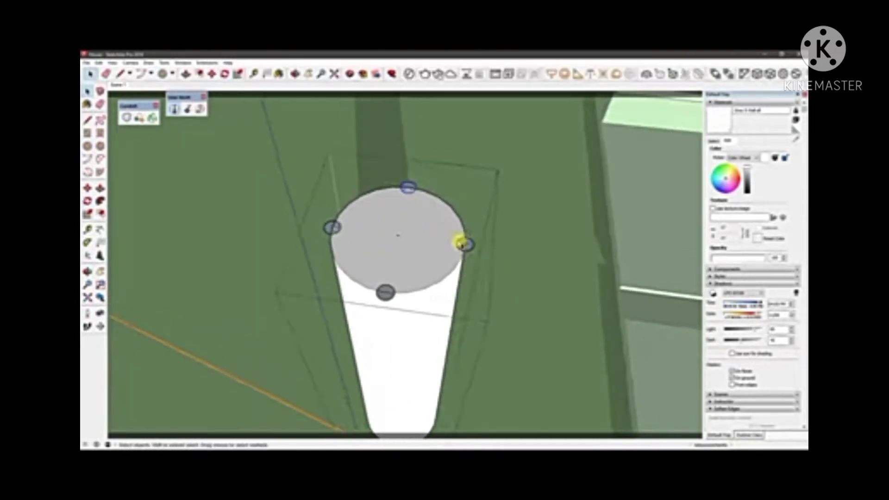
Turn on two extension toolbars from the toolbar list
{"action": "right_click", "coordinate": [86, 342]}
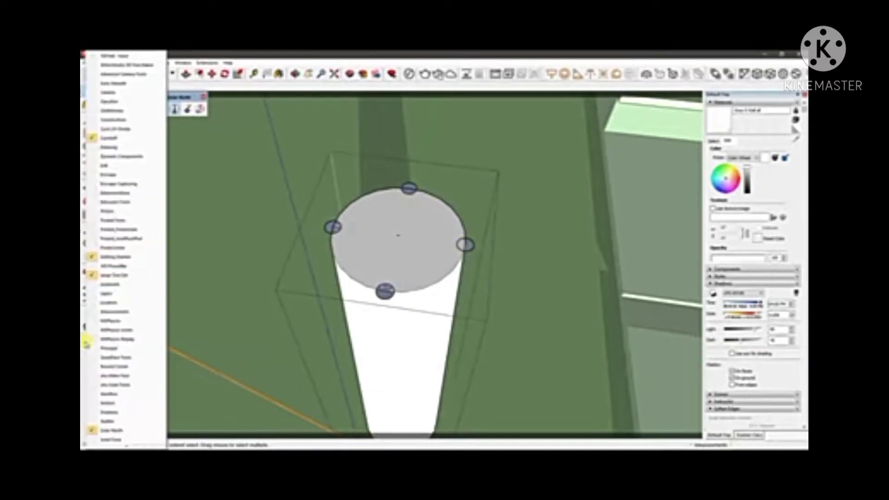
{"action": "left_click", "coordinate": [111, 275]}
{"action": "right_click", "coordinate": [100, 262]}
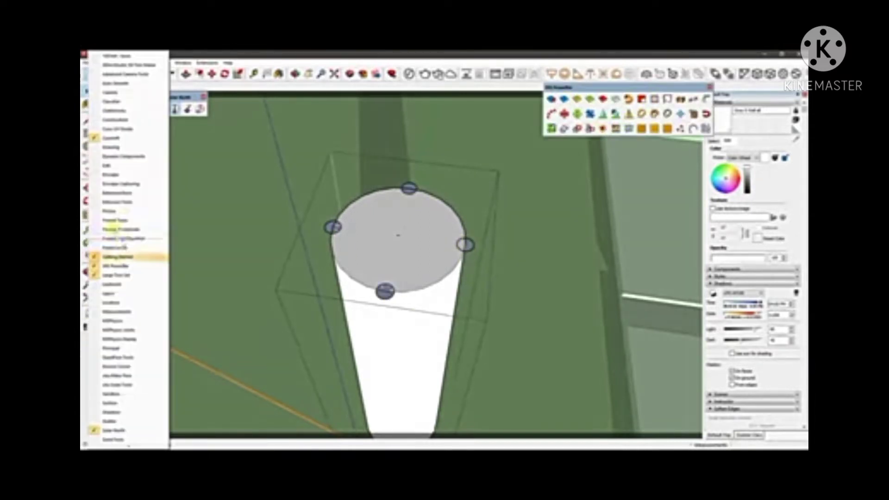
{"action": "left_click", "coordinate": [111, 250]}
Zoom back out to an aerial view of the house and reopen the V-Ray Asset Editor
{"action": "middle_click_drag", "start_coordinate": [414, 338], "coordinate": [452, 341]}
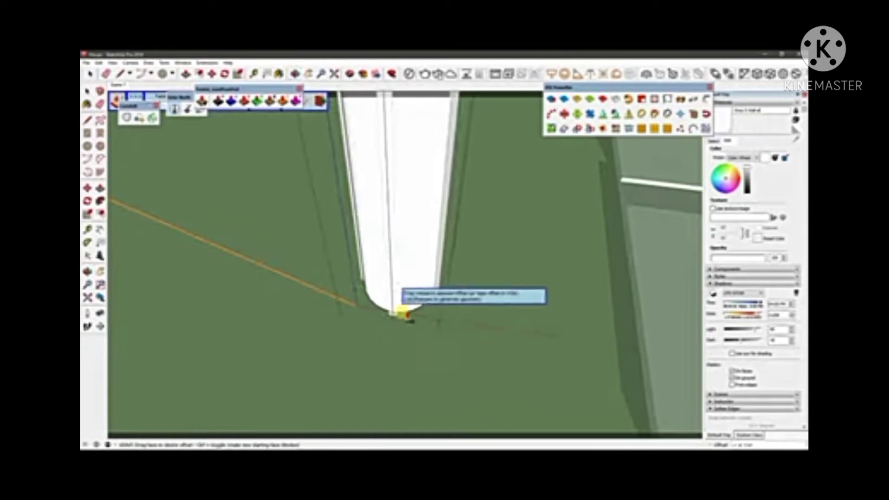
{"action": "scroll", "coordinate": [435, 236], "scroll_direction": "up", "scroll_amount": 3}
{"action": "scroll", "coordinate": [435, 236], "scroll_direction": "down", "scroll_amount": 5}
{"action": "scroll", "coordinate": [423, 284], "scroll_direction": "down", "scroll_amount": 5}
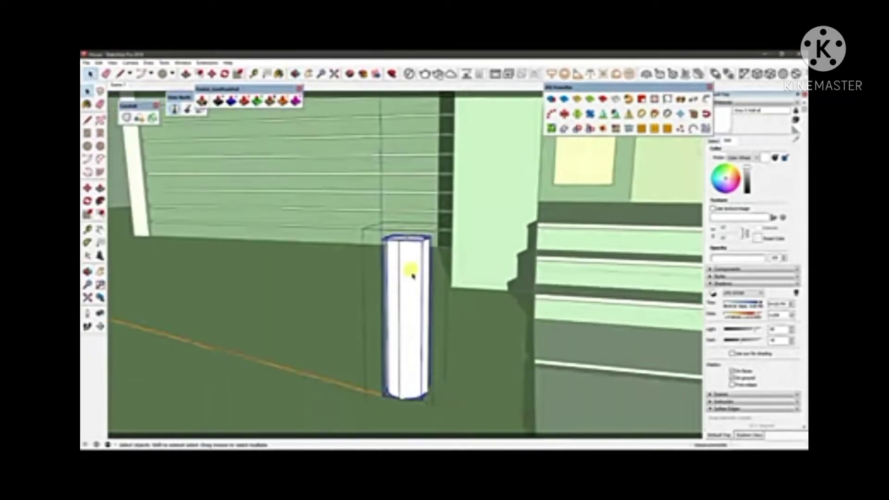
{"action": "mouse_move", "coordinate": [237, 132]}
{"action": "middle_mouse_down"}
{"action": "mouse_move", "coordinate": [353, 244]}
{"action": "mouse_move", "coordinate": [397, 178]}
{"action": "mouse_move", "coordinate": [282, 333]}
{"action": "mouse_move", "coordinate": [313, 159]}
{"action": "middle_mouse_up"}
{"action": "scroll", "coordinate": [313, 159], "scroll_direction": "up", "scroll_amount": 5}
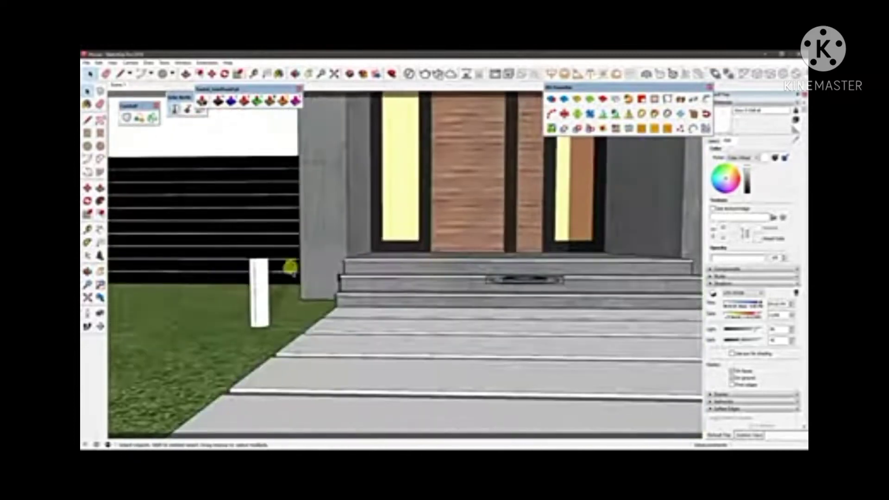
{"action": "scroll", "coordinate": [238, 258], "scroll_direction": "up", "scroll_amount": 3}
{"action": "left_click", "coordinate": [202, 101]}
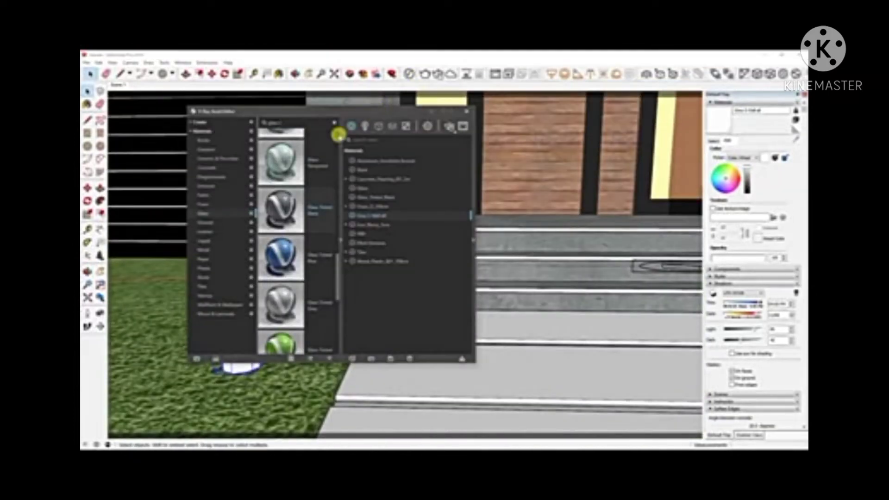
Create a Two Sided V-Ray material and assign its front and back materials
{"action": "left_click", "coordinate": [369, 188]}
{"action": "left_click", "coordinate": [472, 260]}
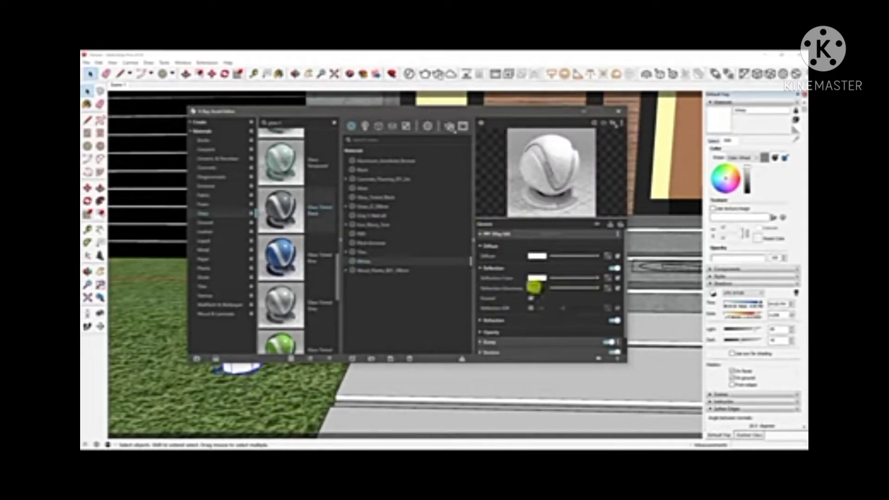
{"action": "left_click", "coordinate": [403, 123]}
{"action": "left_click", "coordinate": [423, 154]}
{"action": "left_click", "coordinate": [582, 239]}
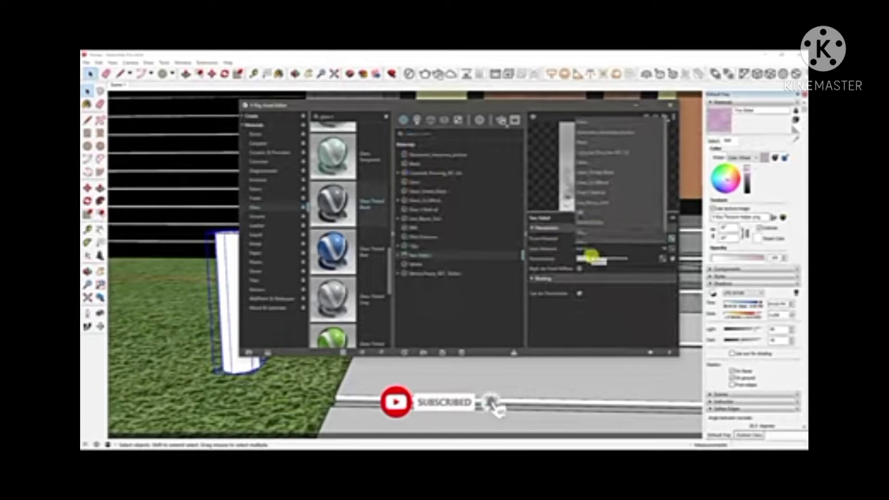
{"action": "left_click", "coordinate": [591, 254]}
{"action": "left_click", "coordinate": [394, 204]}
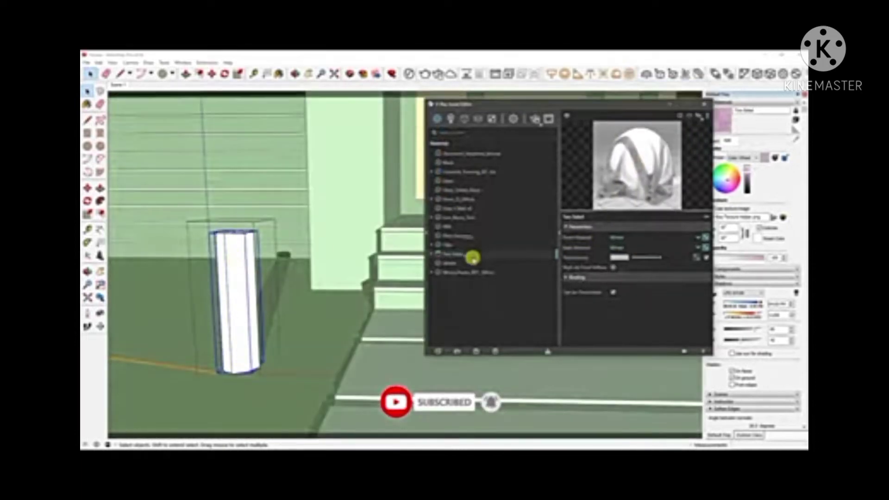
Apply the Two Sided material to the bollard, turning it light pink
{"action": "right_click", "coordinate": [472, 254]}
{"action": "left_click", "coordinate": [506, 281]}
{"action": "scroll", "coordinate": [277, 190], "scroll_direction": "up", "scroll_amount": 3}
{"action": "middle_click_drag", "start_coordinate": [277, 190], "coordinate": [270, 272]}
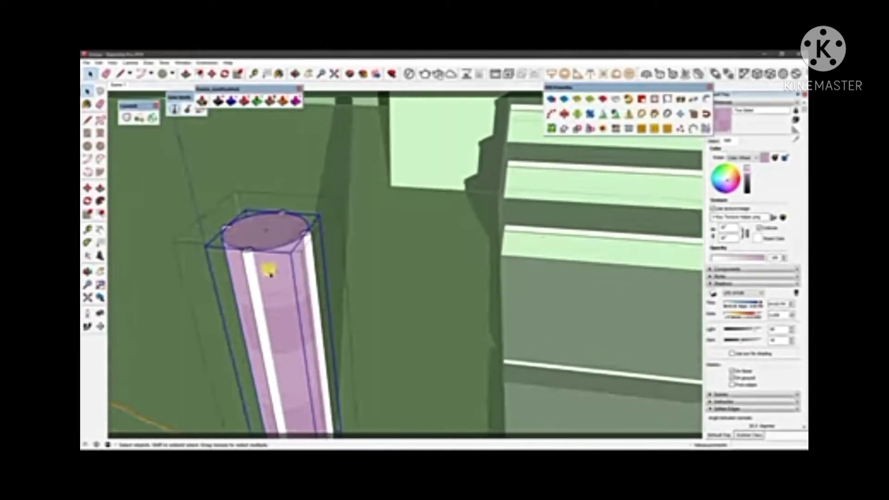
{"action": "mouse_move", "coordinate": [282, 223]}
{"action": "middle_mouse_down"}
{"action": "mouse_move", "coordinate": [292, 198]}
{"action": "mouse_move", "coordinate": [334, 165]}
{"action": "mouse_move", "coordinate": [347, 260]}
{"action": "mouse_move", "coordinate": [308, 160]}
{"action": "middle_mouse_up"}
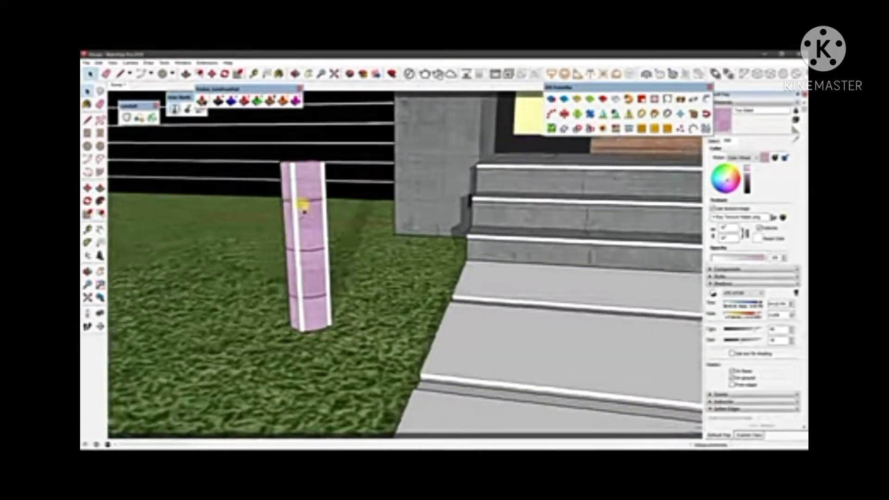
Tint the V-Ray Sphere Light a soft pinkish peach and render the current view
{"action": "mouse_move", "coordinate": [322, 161]}
{"action": "middle_mouse_down"}
{"action": "mouse_move", "coordinate": [359, 159]}
{"action": "mouse_move", "coordinate": [346, 265]}
{"action": "middle_mouse_up"}
{"action": "left_click", "coordinate": [450, 119]}
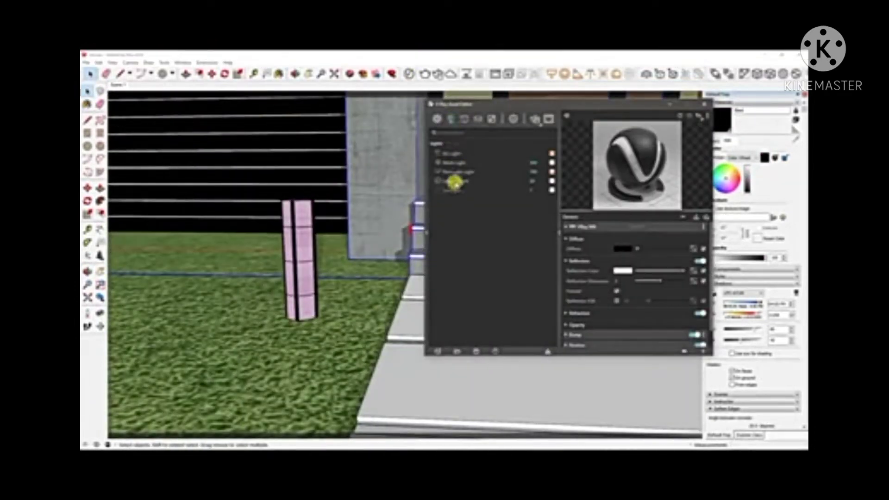
{"action": "left_click", "coordinate": [457, 181]}
{"action": "left_click", "coordinate": [620, 237]}
{"action": "left_click_drag", "start_coordinate": [294, 182], "coordinate": [294, 261]}
{"action": "left_click", "coordinate": [424, 174]}
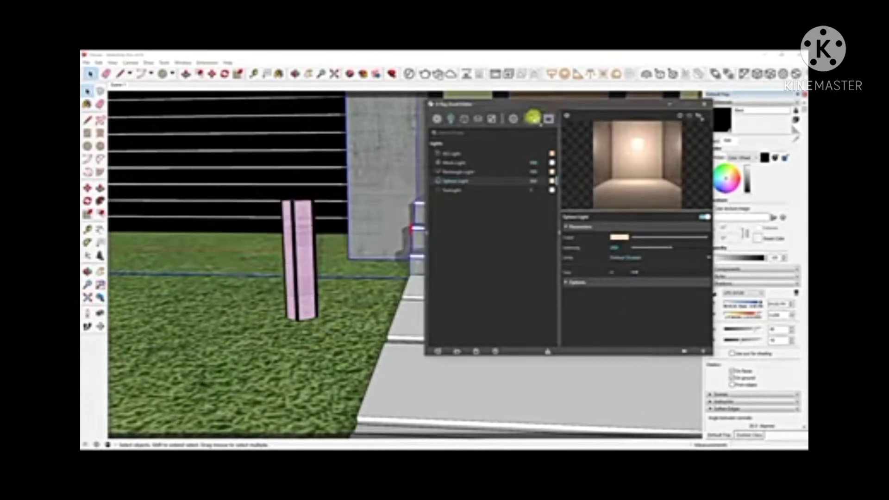
{"action": "left_click", "coordinate": [534, 118]}
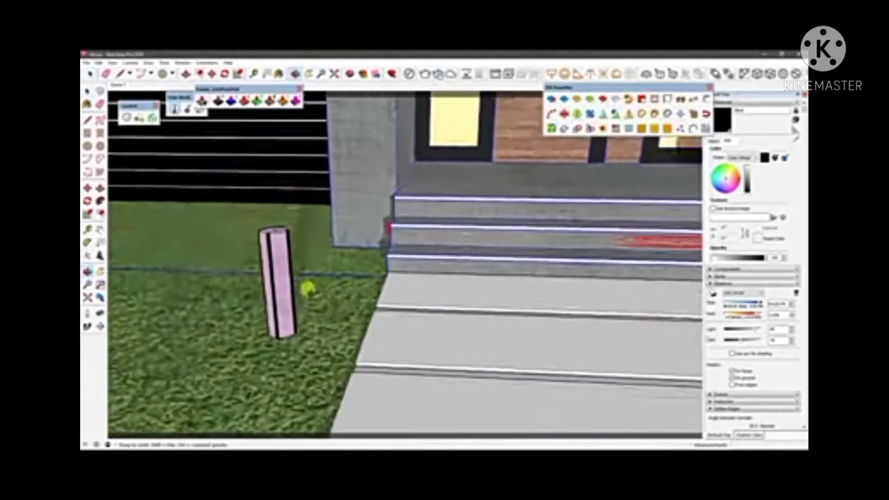
Copy the bollards with Move to the right side of the front walkway
{"action": "middle_click_drag", "start_coordinate": [308, 288], "coordinate": [291, 284]}
{"action": "scroll", "coordinate": [292, 286], "scroll_direction": "down", "scroll_amount": 5}
{"action": "scroll", "coordinate": [292, 287], "scroll_direction": "up", "scroll_amount": 3}
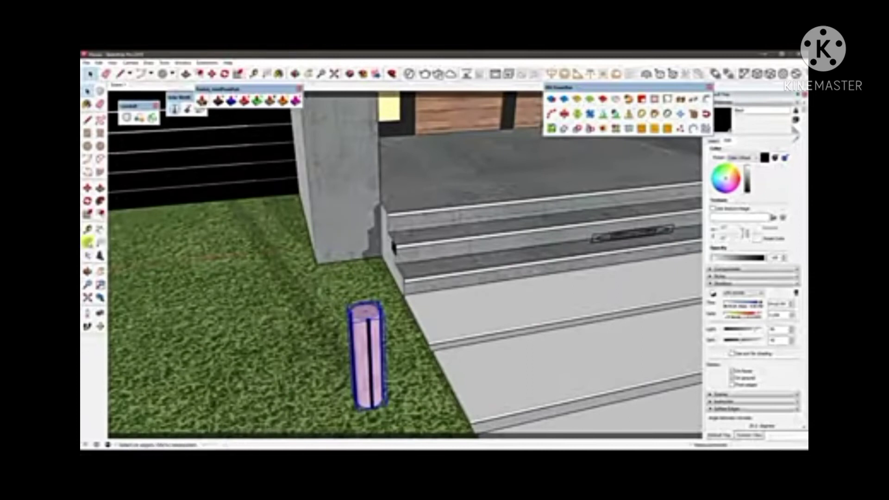
{"action": "key", "text": "m"}
{"action": "mouse_move", "coordinate": [349, 249]}
{"action": "middle_mouse_down"}
{"action": "mouse_move", "coordinate": [347, 311]}
{"action": "mouse_move", "coordinate": [297, 341]}
{"action": "mouse_move", "coordinate": [294, 328]}
{"action": "mouse_move", "coordinate": [347, 376]}
{"action": "mouse_move", "coordinate": [333, 363]}
{"action": "mouse_move", "coordinate": [443, 242]}
{"action": "mouse_move", "coordinate": [553, 242]}
{"action": "middle_mouse_up"}
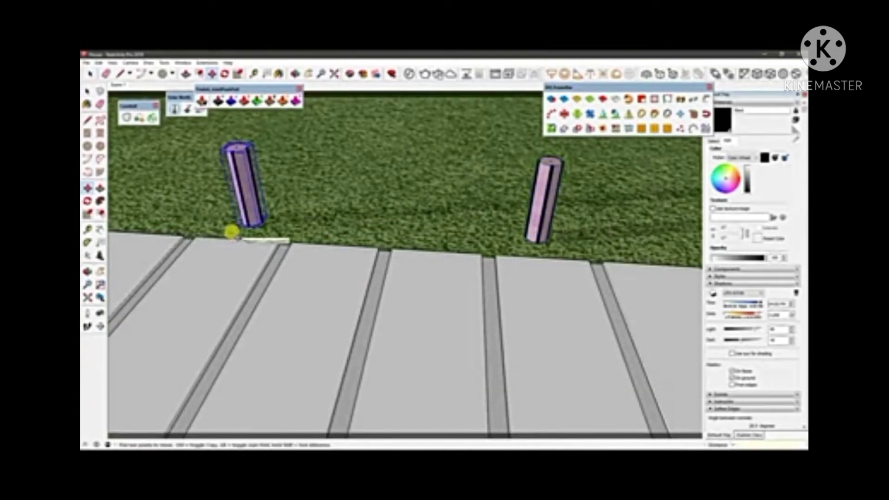
Review the entrance from the front and show the Stone category in the V-Ray library
{"action": "scroll", "coordinate": [236, 244], "scroll_direction": "down", "scroll_amount": 5}
{"action": "mouse_move", "coordinate": [417, 249]}
{"action": "middle_mouse_down"}
{"action": "mouse_move", "coordinate": [535, 235]}
{"action": "mouse_move", "coordinate": [431, 174]}
{"action": "mouse_move", "coordinate": [299, 414]}
{"action": "middle_mouse_up"}
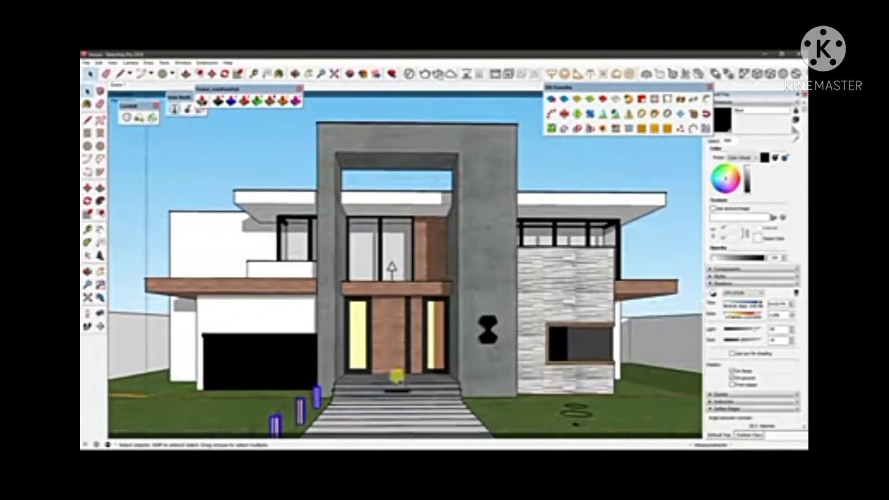
{"action": "middle_click_drag", "start_coordinate": [392, 265], "coordinate": [393, 297]}
{"action": "scroll", "coordinate": [398, 333], "scroll_direction": "up", "scroll_amount": 5}
{"action": "scroll", "coordinate": [398, 333], "scroll_direction": "up", "scroll_amount": 3}
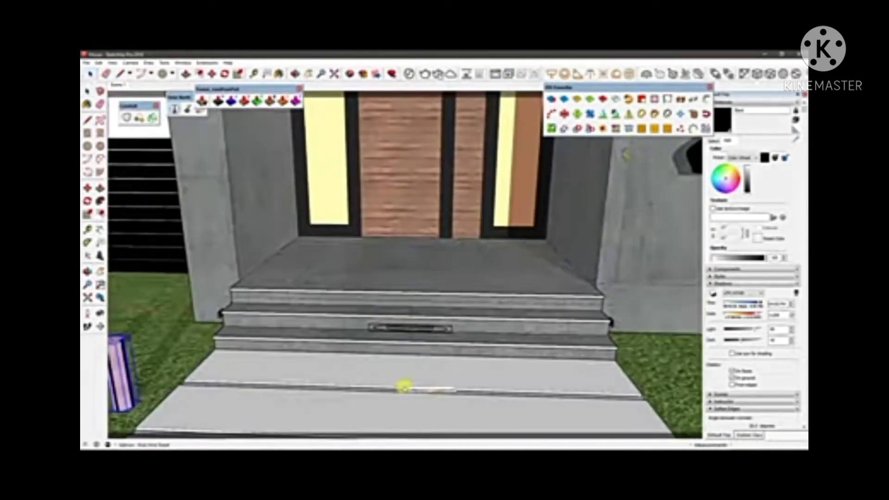
{"action": "scroll", "coordinate": [400, 343], "scroll_direction": "down", "scroll_amount": 5}
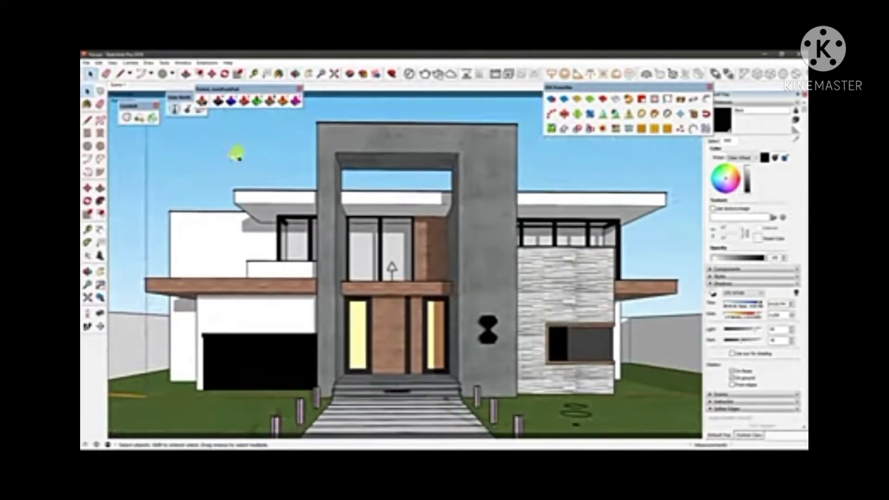
{"action": "left_click", "coordinate": [292, 273]}
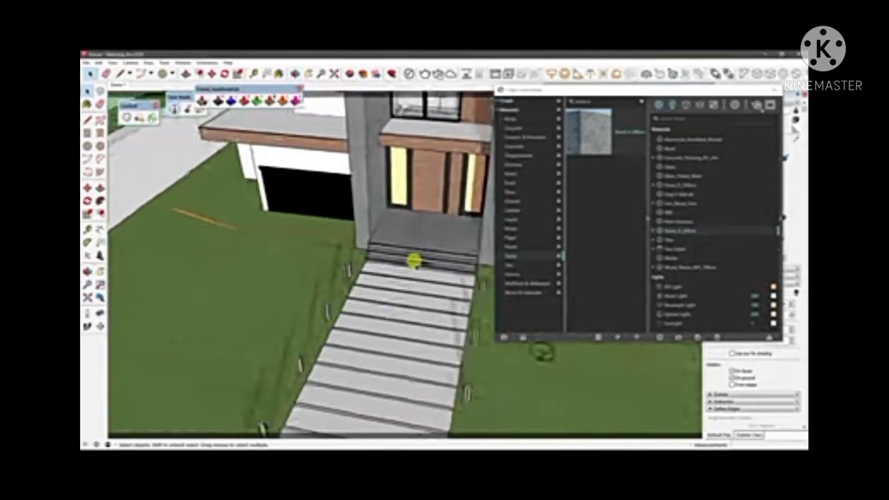
Paint a step tread with the V-Ray dark stone material and hide the extra floating toolbar
{"action": "scroll", "coordinate": [413, 261], "scroll_direction": "up", "scroll_amount": 5}
{"action": "left_click", "coordinate": [429, 290]}
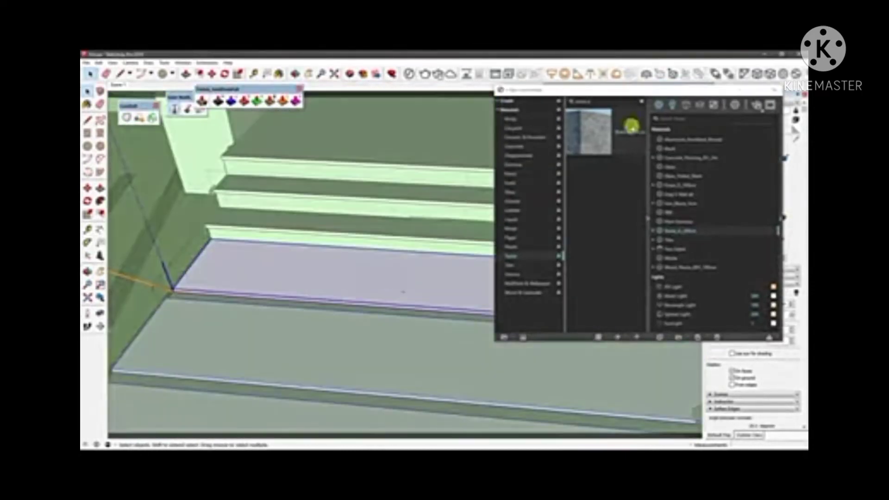
{"action": "left_click", "coordinate": [627, 126]}
{"action": "left_click", "coordinate": [647, 147]}
{"action": "right_click", "coordinate": [692, 233]}
{"action": "key", "text": "b"}
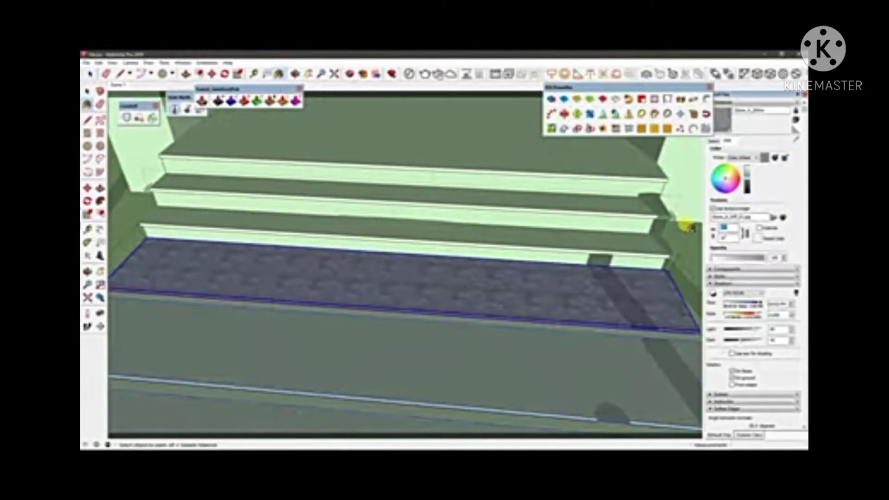
{"action": "mouse_move", "coordinate": [502, 313]}
{"action": "middle_mouse_down"}
{"action": "mouse_move", "coordinate": [415, 222]}
{"action": "mouse_move", "coordinate": [398, 246]}
{"action": "mouse_move", "coordinate": [392, 238]}
{"action": "middle_mouse_up"}
{"action": "scroll", "coordinate": [391, 238], "scroll_direction": "down", "scroll_amount": 3}
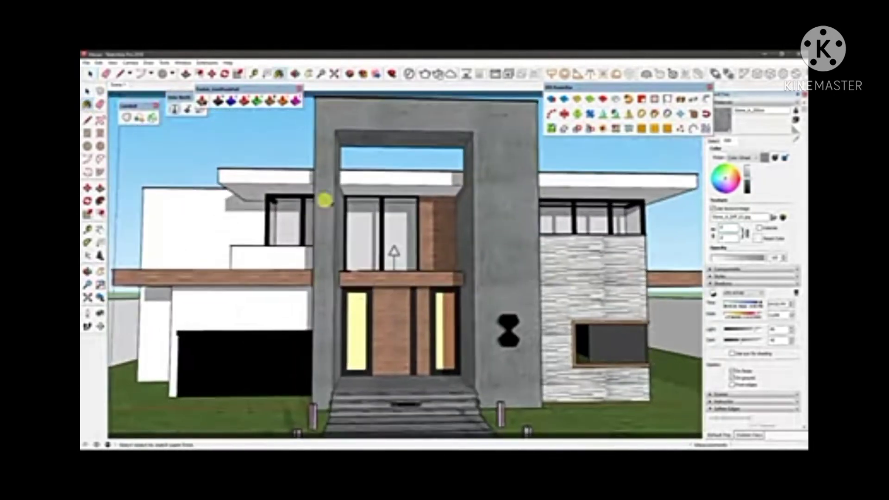
{"action": "left_click", "coordinate": [711, 86]}
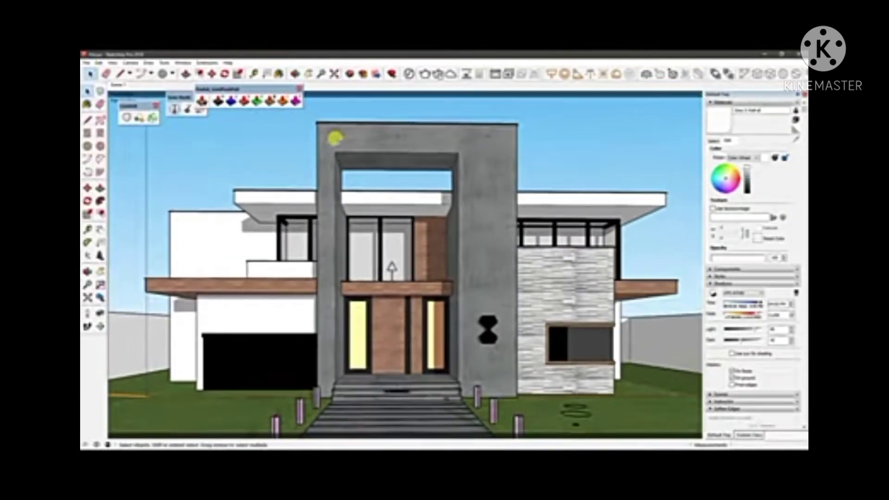
Draw a circle on the ground as the base for the lamp's sphere
{"action": "scroll", "coordinate": [476, 349], "scroll_direction": "down", "scroll_amount": 2}
{"action": "scroll", "coordinate": [476, 350], "scroll_direction": "up", "scroll_amount": 6}
{"action": "scroll", "coordinate": [359, 312], "scroll_direction": "up", "scroll_amount": 3}
{"action": "key", "text": "c"}
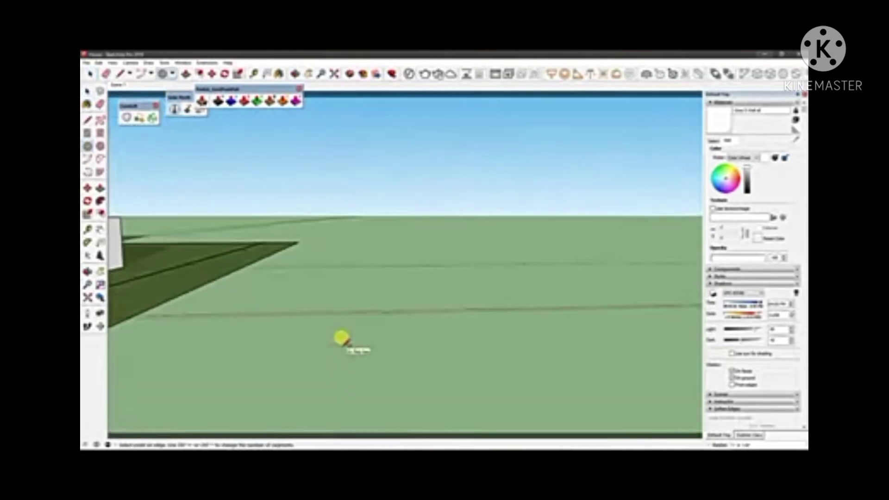
{"action": "scroll", "coordinate": [326, 341], "scroll_direction": "down", "scroll_amount": 1}
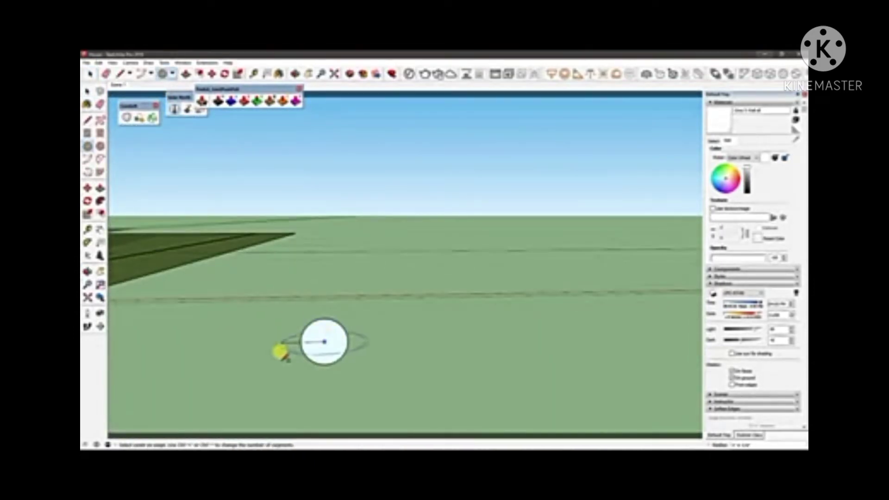
{"action": "left_click", "coordinate": [280, 352]}
{"action": "scroll", "coordinate": [326, 340], "scroll_direction": "up", "scroll_amount": 2}
{"action": "key", "text": "space"}
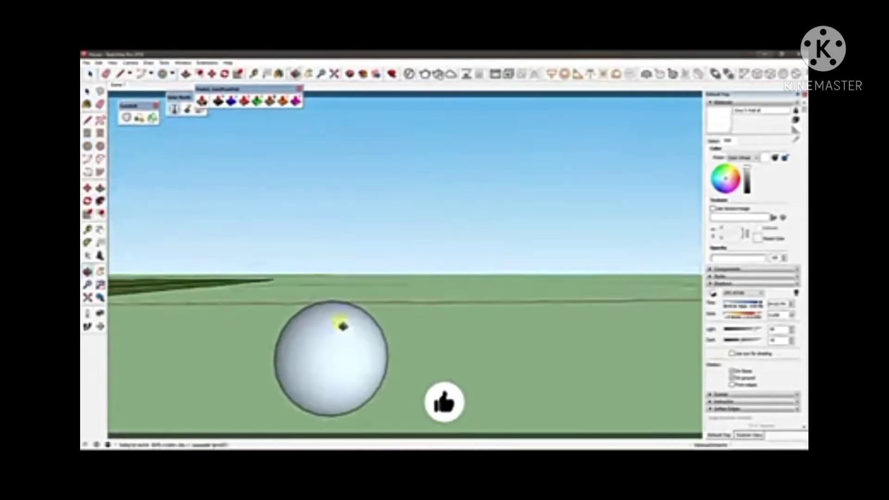
{"action": "scroll", "coordinate": [341, 323], "scroll_direction": "up", "scroll_amount": 2}
Slice the sphere at its equator, keeping the lower half as a bowl
{"action": "left_click", "coordinate": [164, 63]}
{"action": "left_click", "coordinate": [200, 310]}
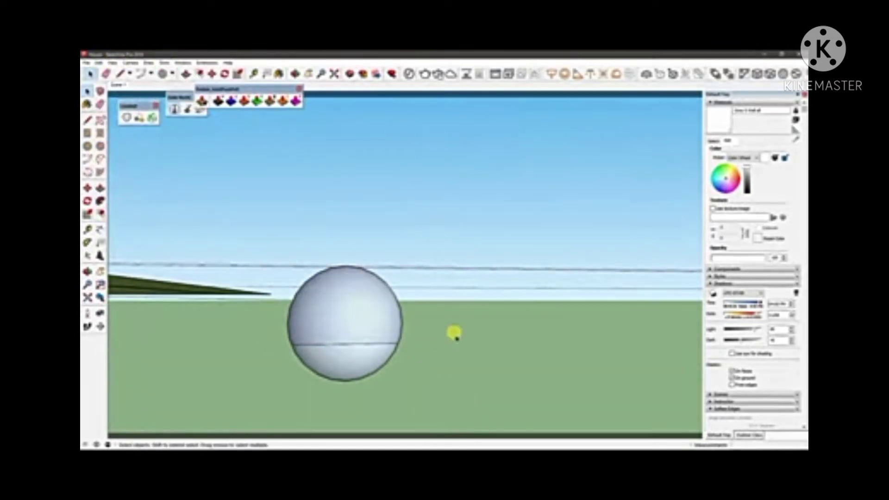
{"action": "left_click", "coordinate": [296, 312]}
{"action": "middle_click_drag", "start_coordinate": [296, 313], "coordinate": [418, 344]}
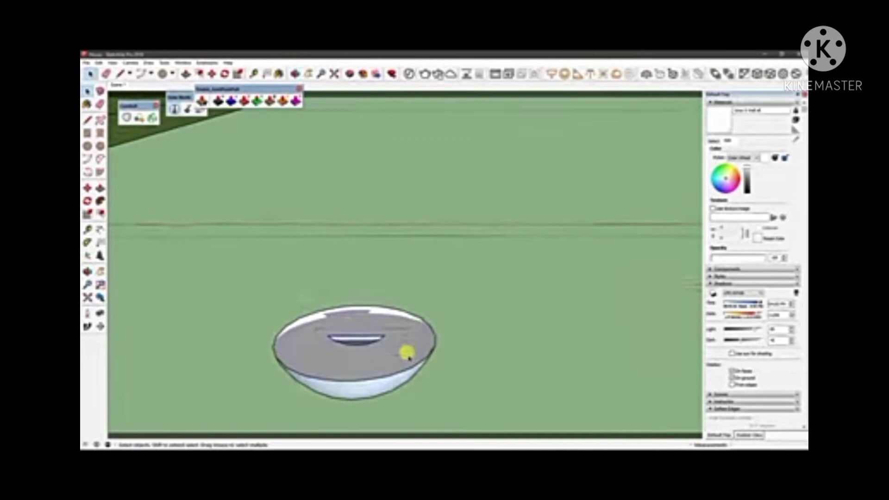
{"action": "scroll", "coordinate": [426, 343], "scroll_direction": "up", "scroll_amount": 3}
Draw a lip profile with Line and Arc, erase stray edges, and Follow Me it around the rim
{"action": "key", "text": "l"}
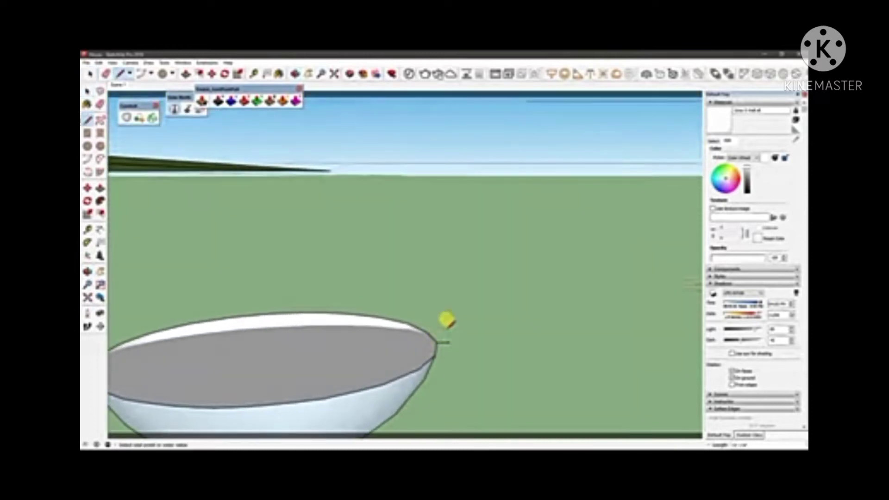
{"action": "middle_click_drag", "start_coordinate": [448, 318], "coordinate": [442, 298]}
{"action": "key", "text": "a"}
{"action": "key", "text": "e"}
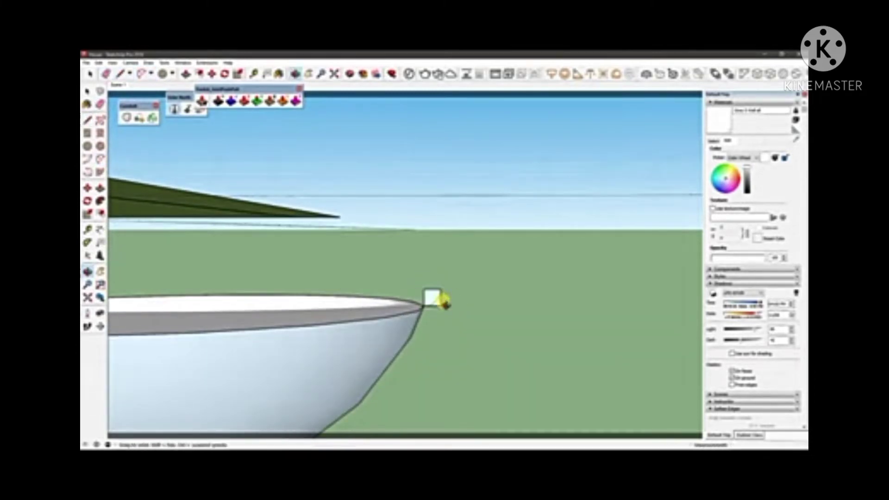
{"action": "scroll", "coordinate": [442, 301], "scroll_direction": "down", "scroll_amount": 5}
{"action": "key", "text": "l"}
{"action": "mouse_move", "coordinate": [435, 313]}
{"action": "middle_mouse_down"}
{"action": "mouse_move", "coordinate": [371, 324]}
{"action": "mouse_move", "coordinate": [403, 263]}
{"action": "mouse_move", "coordinate": [439, 356]}
{"action": "mouse_move", "coordinate": [429, 284]}
{"action": "mouse_move", "coordinate": [440, 347]}
{"action": "mouse_move", "coordinate": [456, 333]}
{"action": "mouse_move", "coordinate": [447, 308]}
{"action": "mouse_move", "coordinate": [419, 312]}
{"action": "middle_mouse_up"}
{"action": "left_click", "coordinate": [437, 345]}
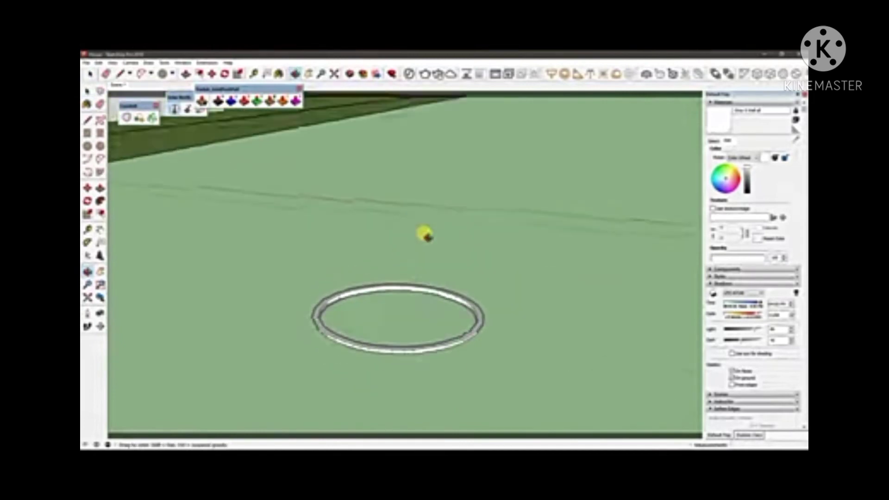
Undo the last operation to bring back the complete bowl with its rim lip
{"action": "key", "text": "ctrl+z"}
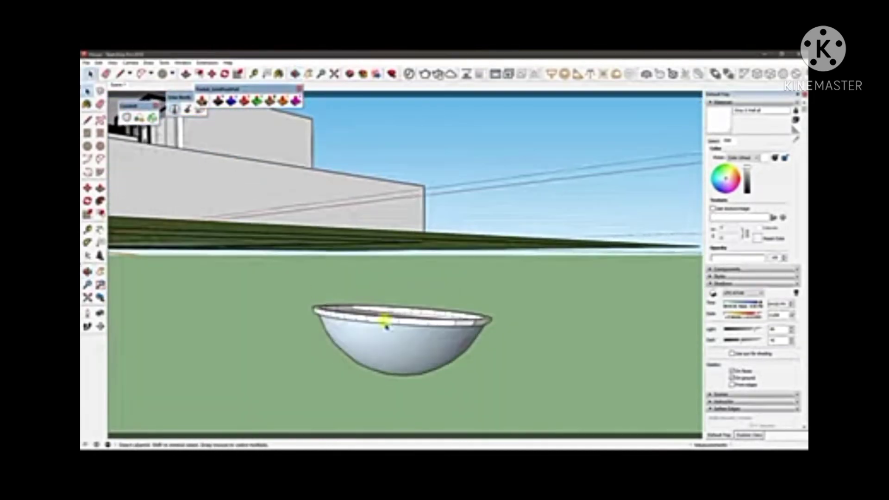
{"action": "mouse_move", "coordinate": [383, 318]}
{"action": "left_mouse_down"}
{"action": "mouse_move", "coordinate": [392, 348]}
{"action": "mouse_move", "coordinate": [536, 354]}
{"action": "left_mouse_up"}
{"action": "mouse_move", "coordinate": [619, 336]}
{"action": "left_mouse_down"}
{"action": "mouse_move", "coordinate": [529, 361]}
{"action": "mouse_move", "coordinate": [510, 331]}
{"action": "left_mouse_up"}
{"action": "scroll", "coordinate": [509, 331], "scroll_direction": "up", "scroll_amount": 3}
Select the whole bowl and make it a single group
{"action": "left_click", "coordinate": [402, 299]}
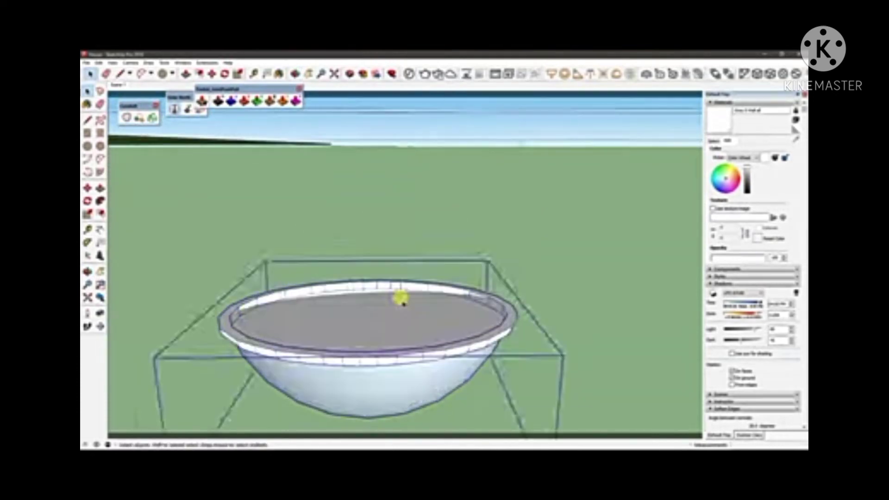
{"action": "left_click_drag", "start_coordinate": [402, 299], "coordinate": [264, 342]}
{"action": "scroll", "coordinate": [232, 301], "scroll_direction": "up", "scroll_amount": 3}
{"action": "right_click", "coordinate": [240, 93]}
{"action": "left_click", "coordinate": [290, 162]}
{"action": "mouse_move", "coordinate": [250, 297]}
{"action": "left_mouse_down"}
{"action": "mouse_move", "coordinate": [476, 242]}
{"action": "mouse_move", "coordinate": [377, 313]}
{"action": "left_mouse_up"}
{"action": "scroll", "coordinate": [347, 312], "scroll_direction": "up", "scroll_amount": 3}
{"action": "scroll", "coordinate": [347, 311], "scroll_direction": "up", "scroll_amount": 2}
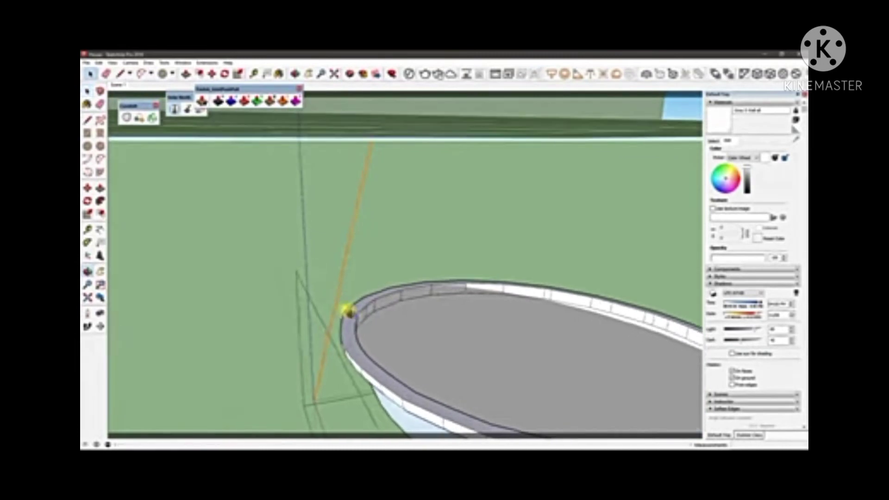
{"action": "scroll", "coordinate": [366, 291], "scroll_direction": "down", "scroll_amount": 3}
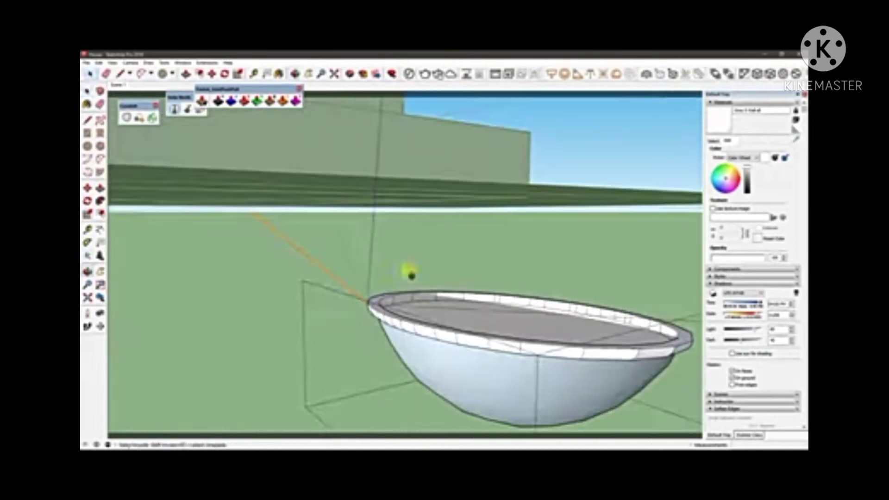
{"action": "scroll", "coordinate": [406, 272], "scroll_direction": "down", "scroll_amount": 3}
{"action": "scroll", "coordinate": [373, 298], "scroll_direction": "down", "scroll_amount": 3}
{"action": "scroll", "coordinate": [421, 312], "scroll_direction": "down", "scroll_amount": 3}
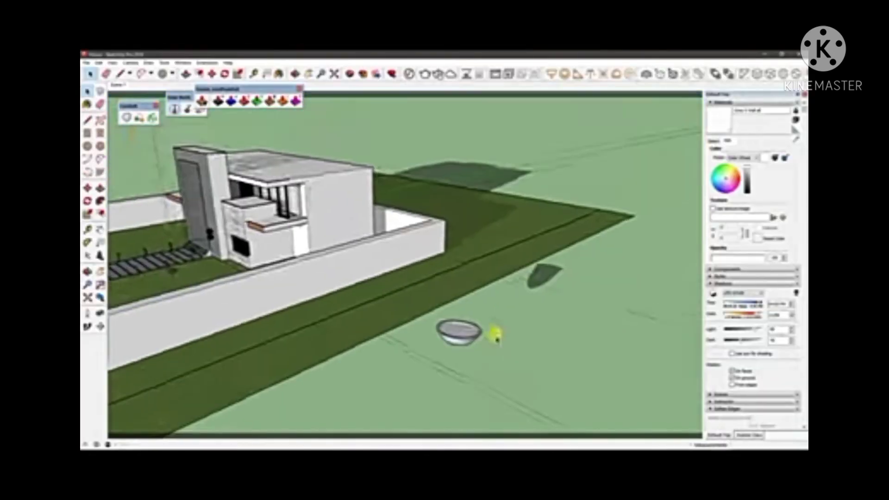
Draw a flat rectangle on the ground beside the bowl
{"action": "left_click", "coordinate": [495, 334]}
{"action": "left_click", "coordinate": [589, 308]}
{"action": "mouse_move", "coordinate": [589, 307]}
{"action": "middle_mouse_down"}
{"action": "mouse_move", "coordinate": [292, 290]}
{"action": "mouse_move", "coordinate": [413, 338]}
{"action": "mouse_move", "coordinate": [482, 262]}
{"action": "mouse_move", "coordinate": [558, 247]}
{"action": "middle_mouse_up"}
Restore the hidden toolbar and rotate the bowl 180° with Rotate (Q) into a dome
{"action": "left_click", "coordinate": [482, 263]}
{"action": "key", "text": "q"}
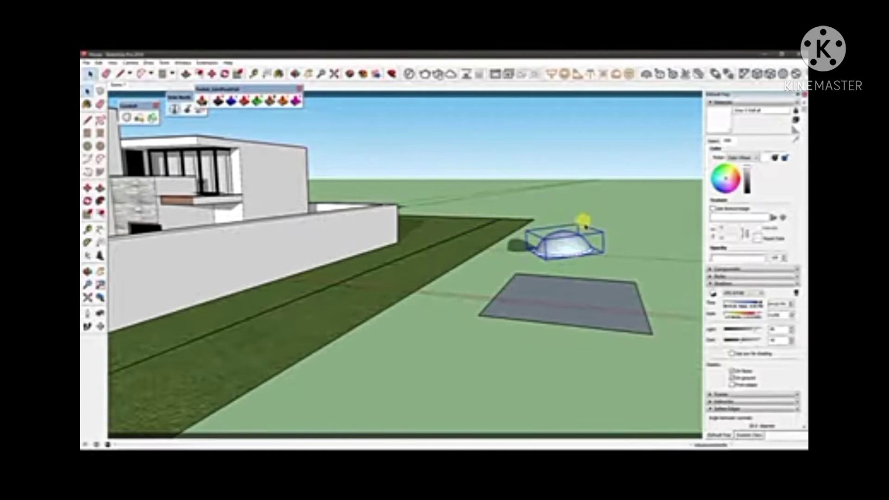
{"action": "right_click", "coordinate": [95, 351]}
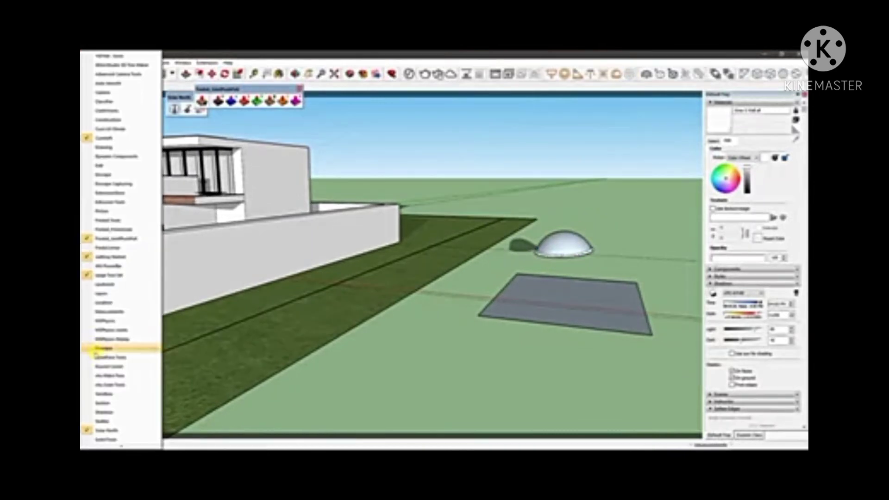
{"action": "left_click", "coordinate": [121, 240]}
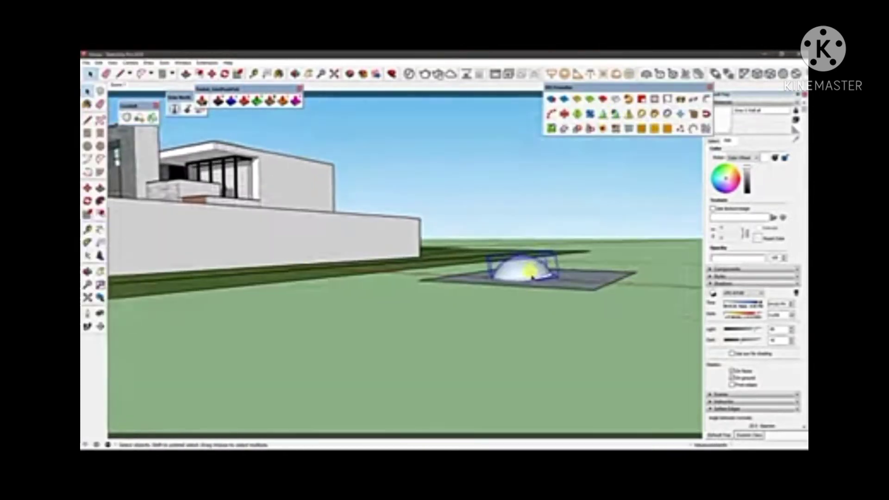
{"action": "scroll", "coordinate": [504, 309], "scroll_direction": "up", "scroll_amount": 5}
{"action": "key", "text": "q"}
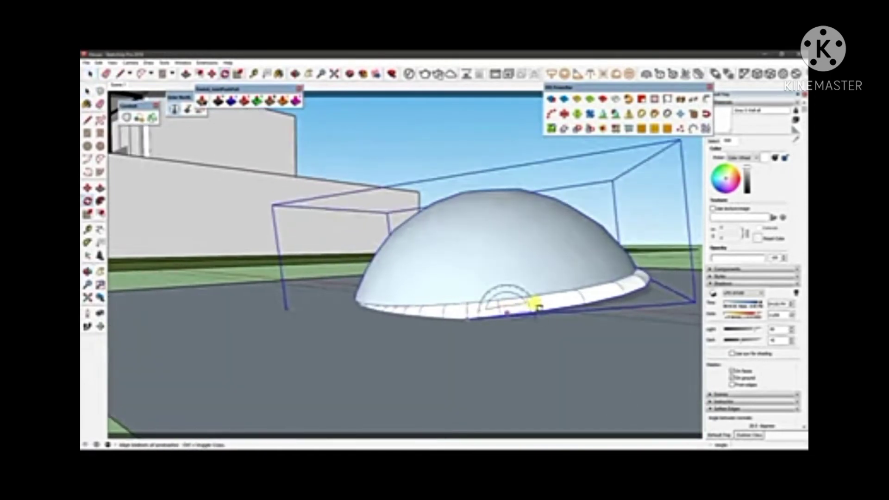
{"action": "left_click", "coordinate": [444, 250]}
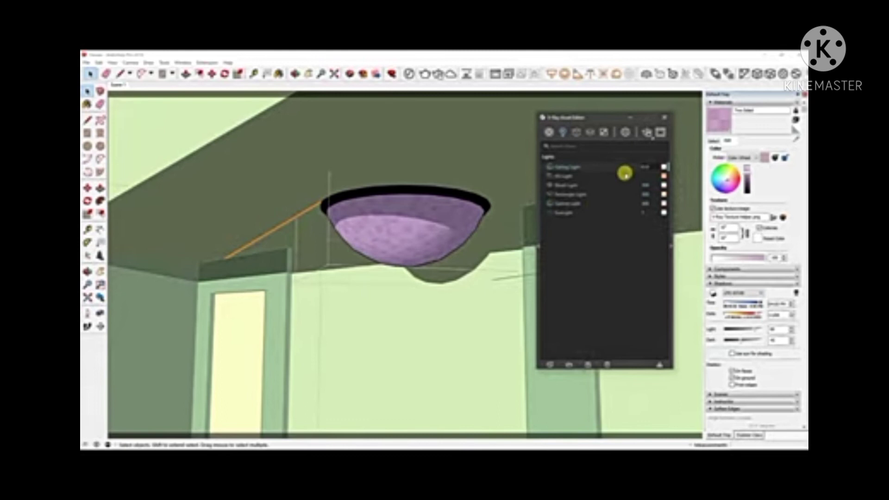
Render the room with V-Ray from the sphere light's settings and toggle colour corrections
{"action": "left_click", "coordinate": [654, 136]}
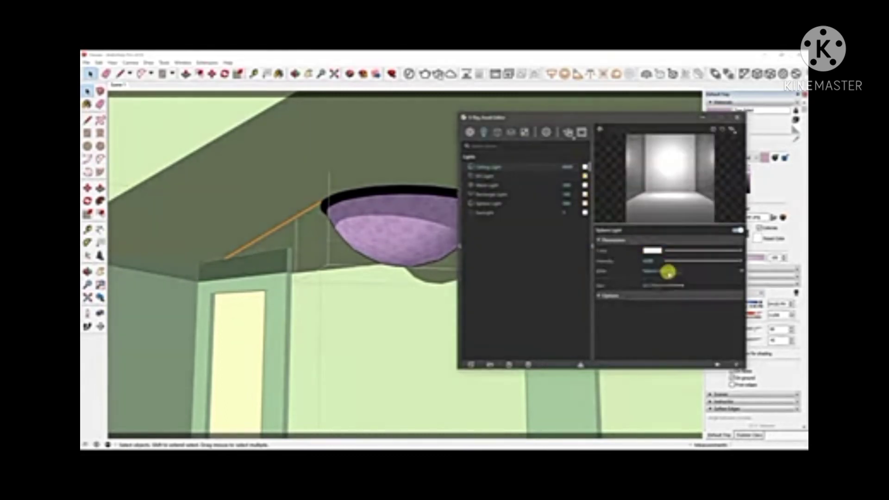
{"action": "left_click", "coordinate": [467, 72]}
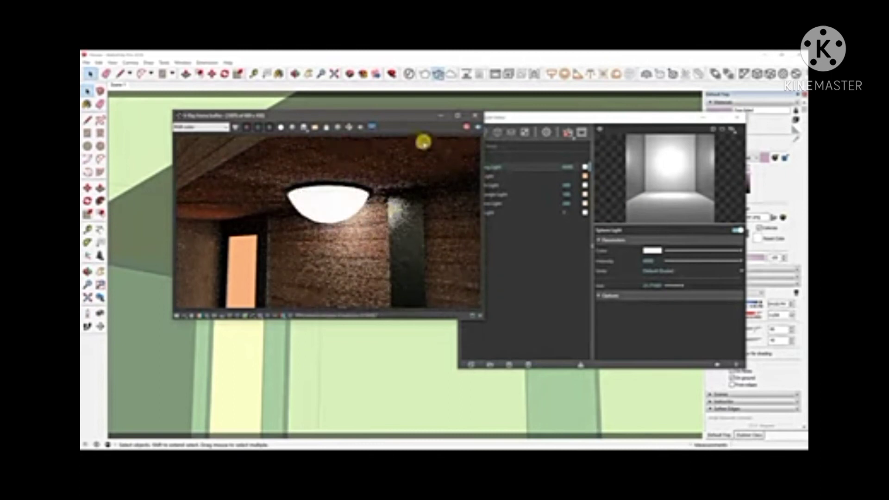
{"action": "left_click", "coordinate": [291, 315]}
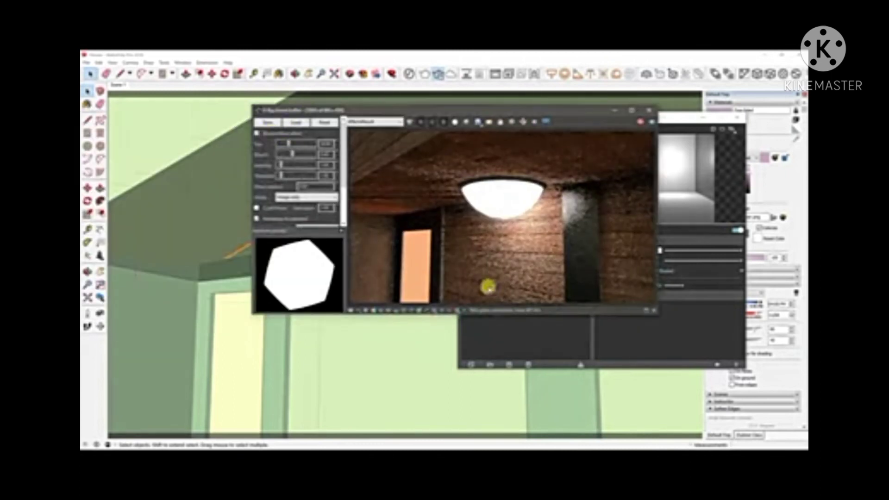
{"action": "left_click", "coordinate": [460, 309]}
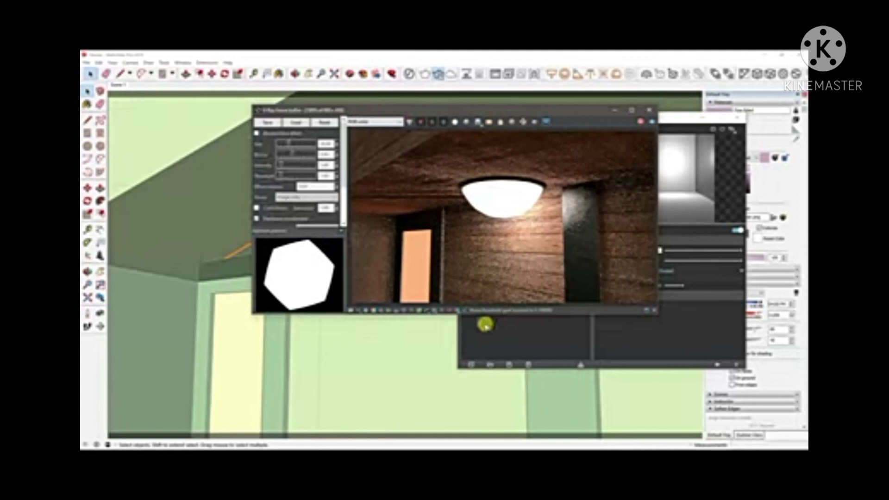
{"action": "left_click", "coordinate": [479, 315]}
Close the V-Ray Frame Buffer and material editor windows
{"action": "left_click", "coordinate": [649, 110]}
{"action": "scroll", "coordinate": [403, 203], "scroll_direction": "up", "scroll_amount": 5}
{"action": "left_click", "coordinate": [113, 64]}
Orbit below the lamp and open the IES light profile file browser
{"action": "middle_click_drag", "start_coordinate": [422, 236], "coordinate": [423, 256]}
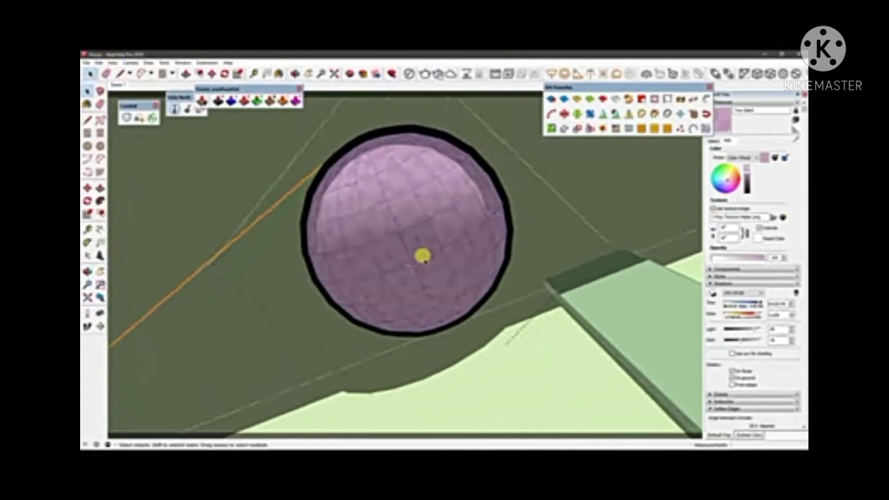
{"action": "left_click", "coordinate": [579, 75]}
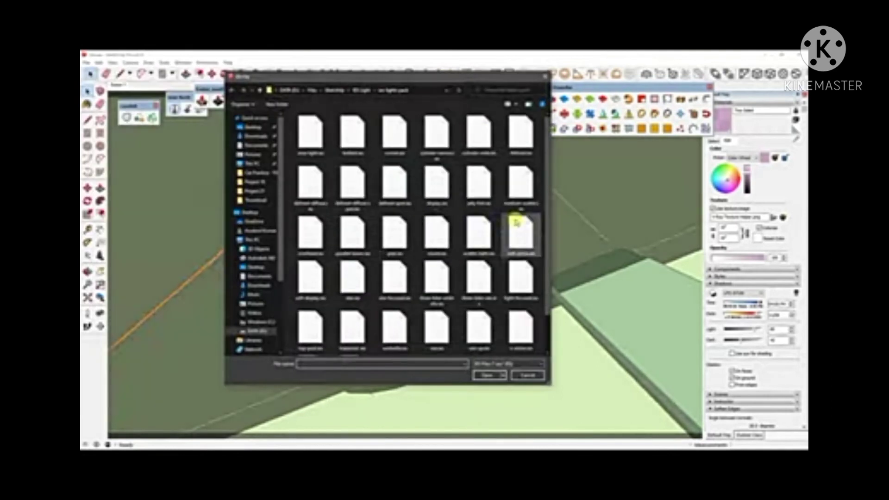